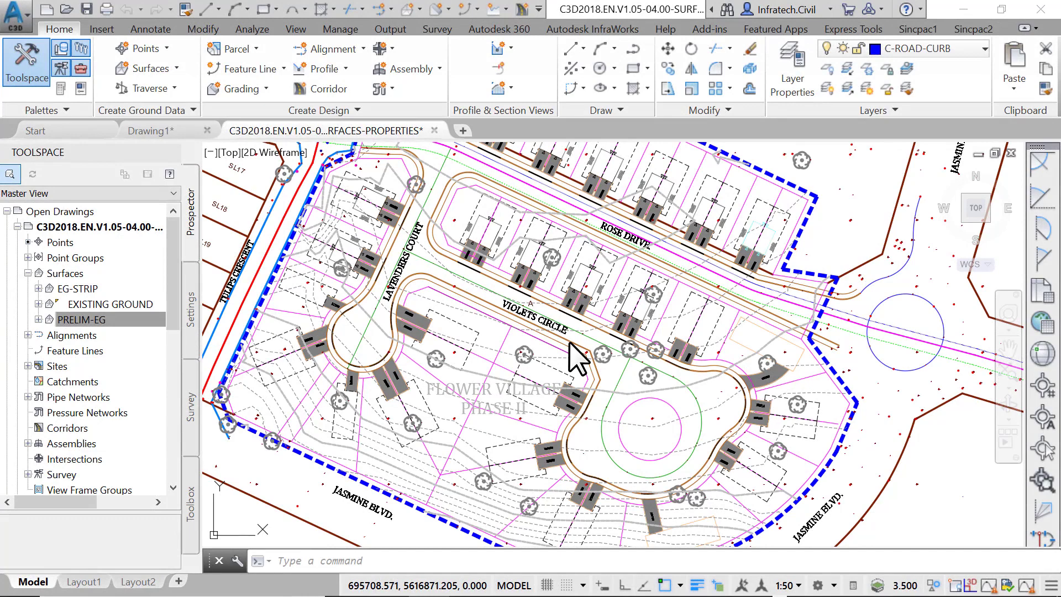
# Zoom in near Violets Circle and select the EG-STRIP surface in the drawing
pyautogui.scroll(4, 570, 343)
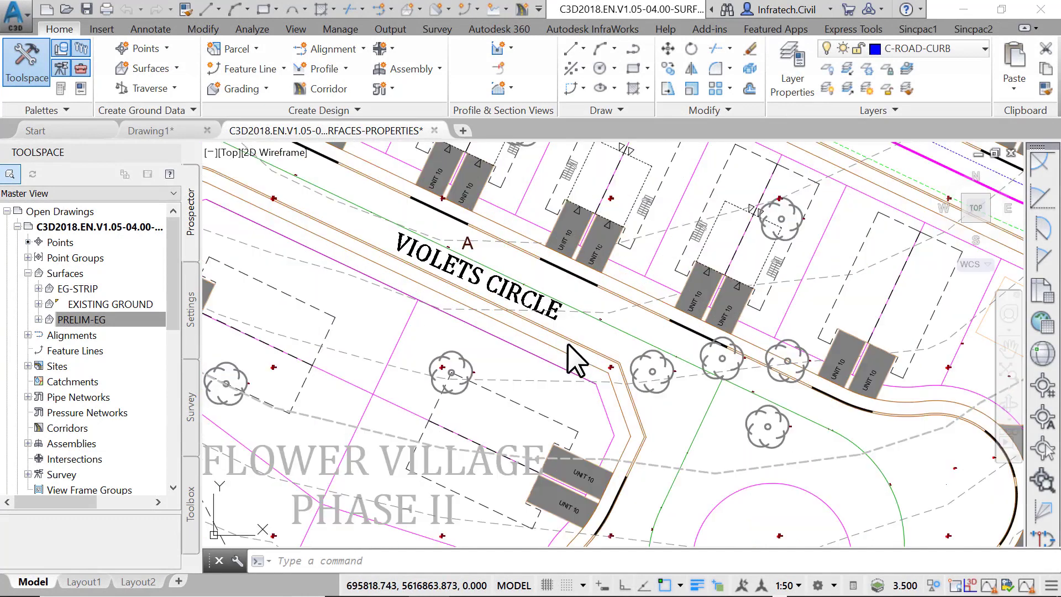
pyautogui.click(526, 381)
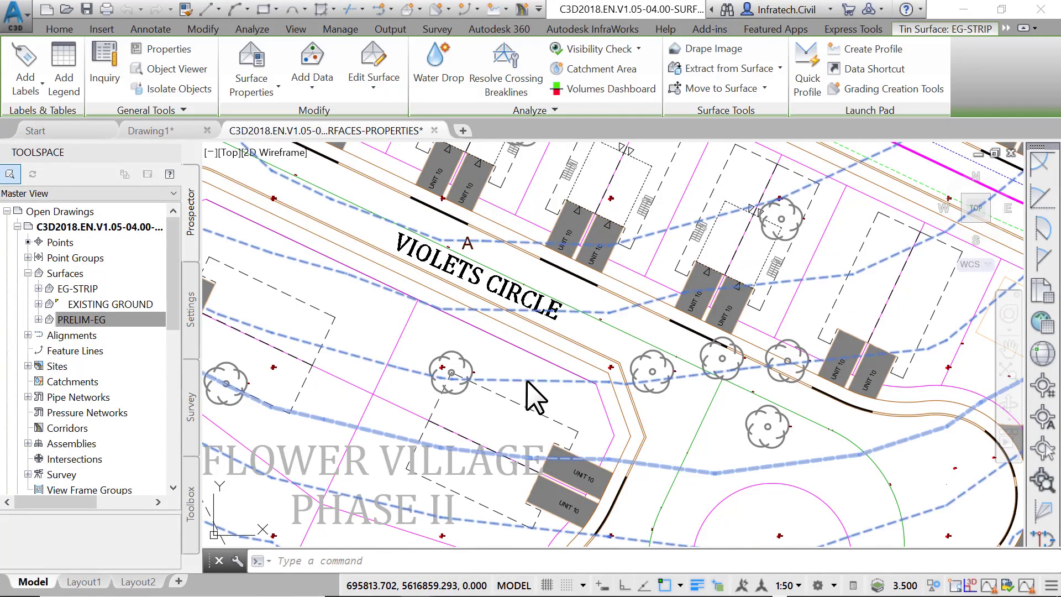
# Open the Surface Properties - EG-STRIP dialog from the surface's right-click menu
pyautogui.rightClick(502, 364)
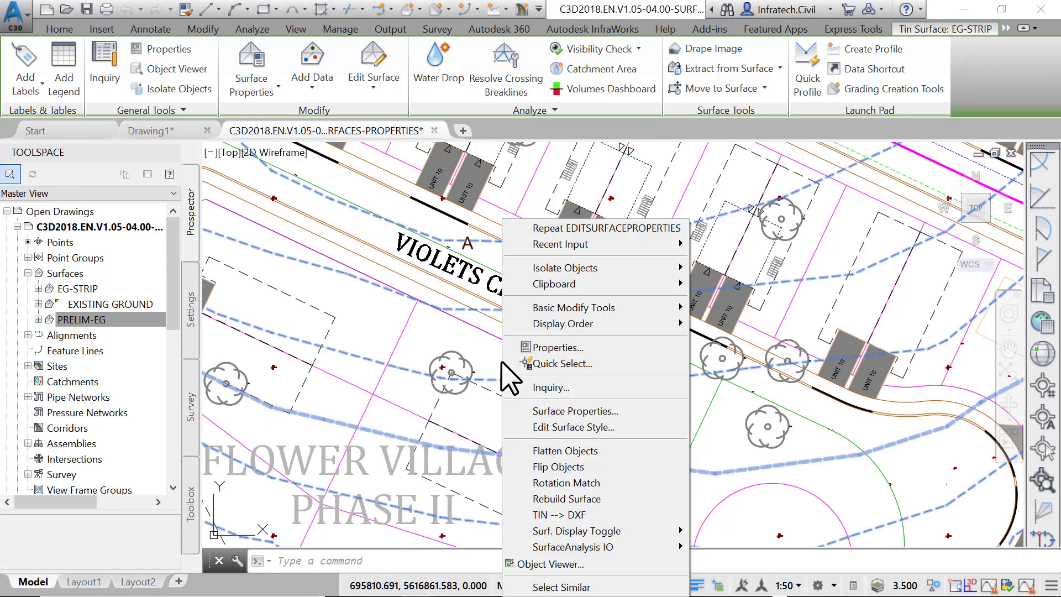
pyautogui.click(549, 409)
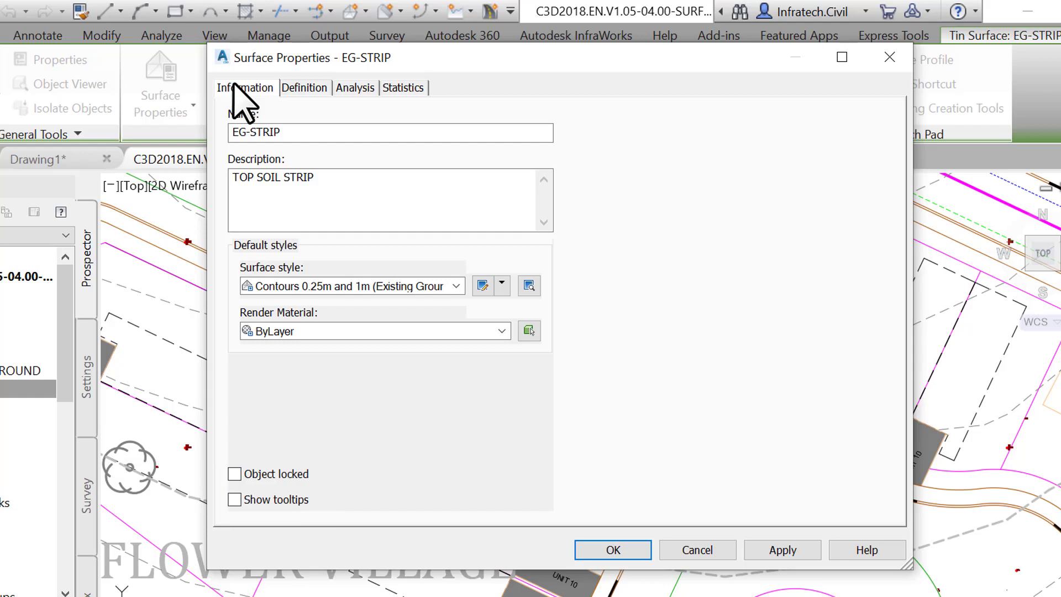
# In the Definition tab's Build options, exclude elevations above 400 and below 300
pyautogui.click(308, 92)
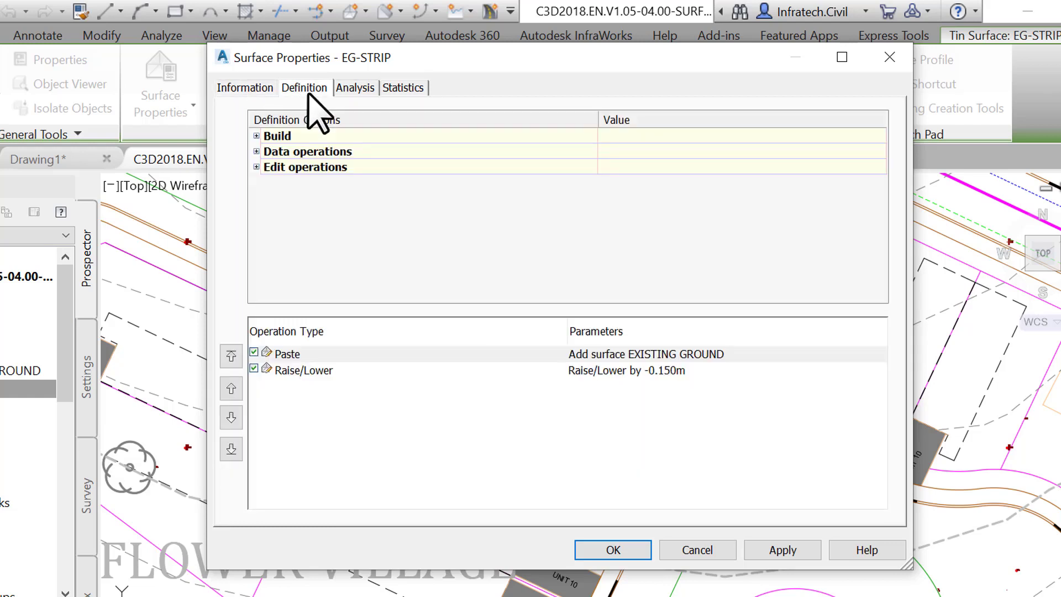
pyautogui.click(257, 136)
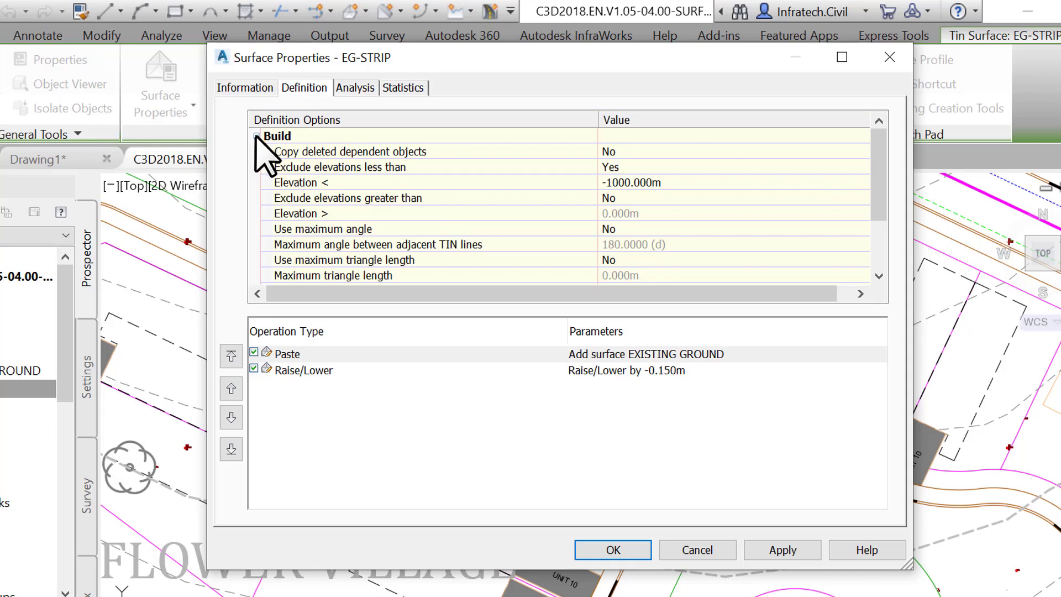
pyautogui.click(648, 201)
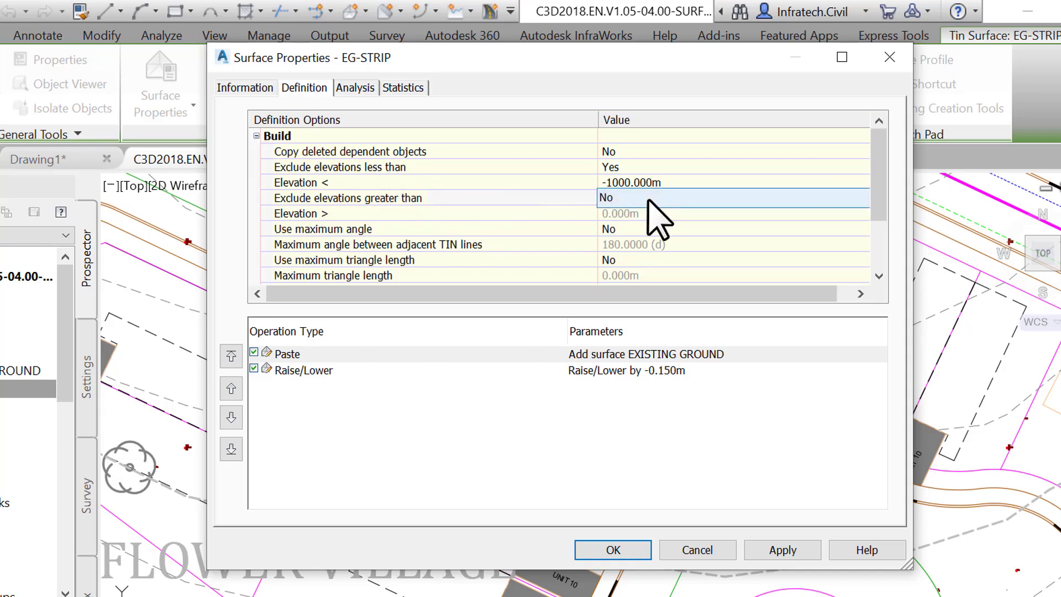
pyautogui.click(650, 203)
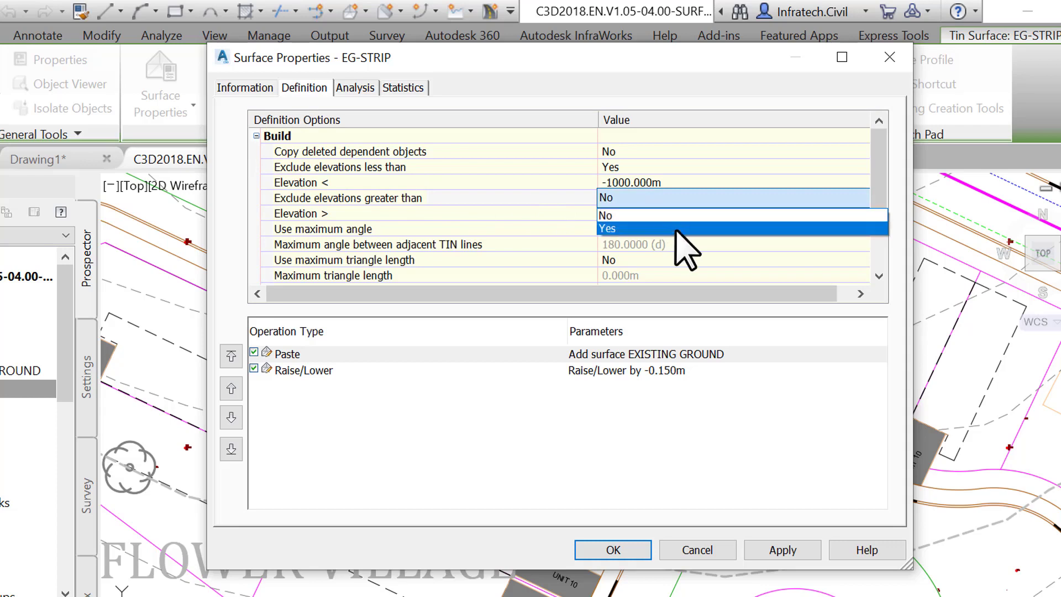
pyautogui.click(675, 228)
pyautogui.click(657, 213)
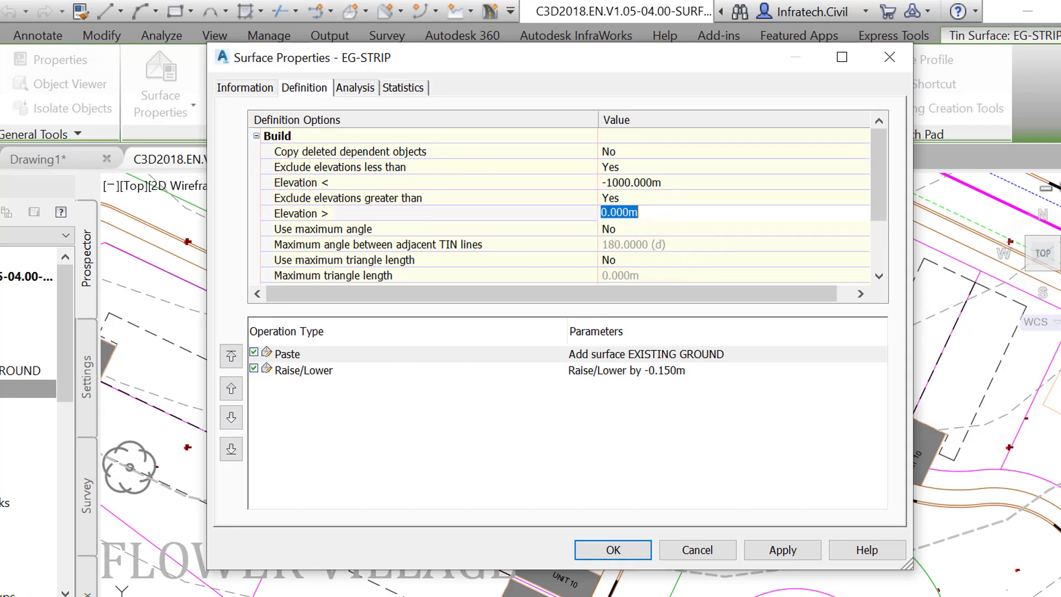
pyautogui.write('400')
pyautogui.press('Return')
pyautogui.click(683, 183)
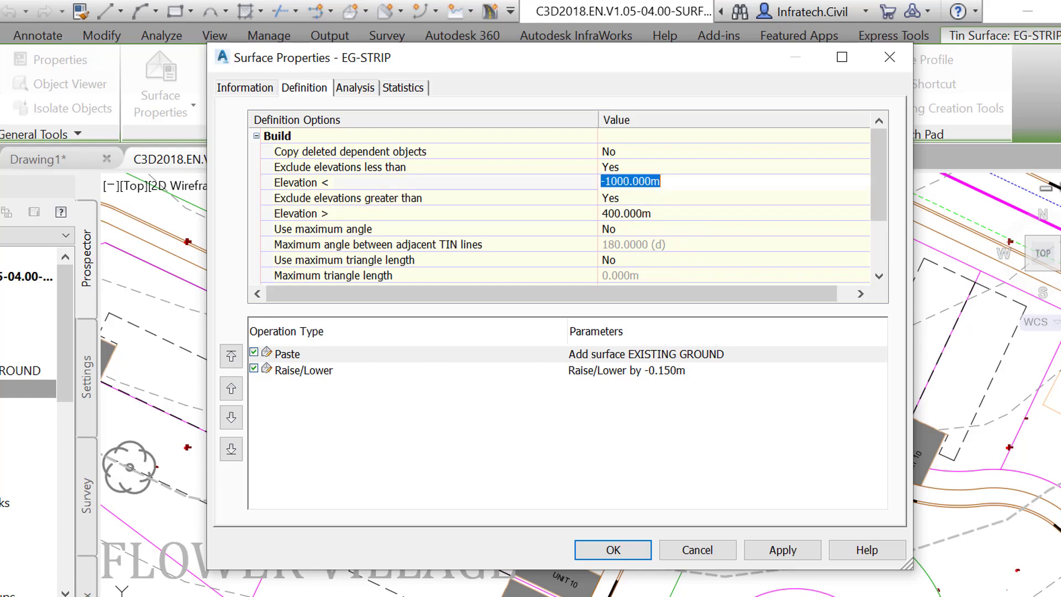
pyautogui.write('300')
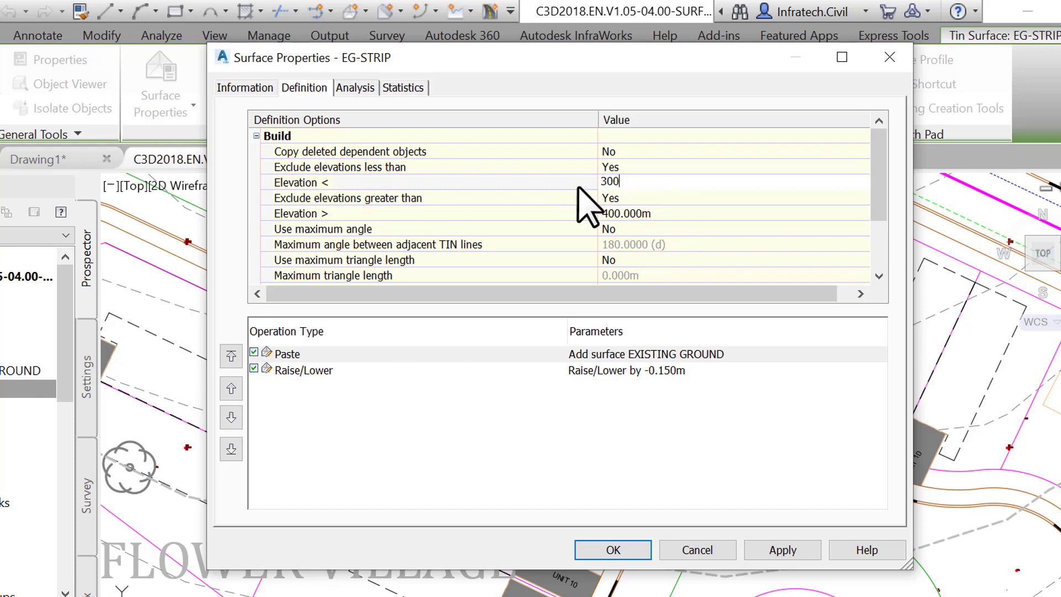
pyautogui.click(560, 188)
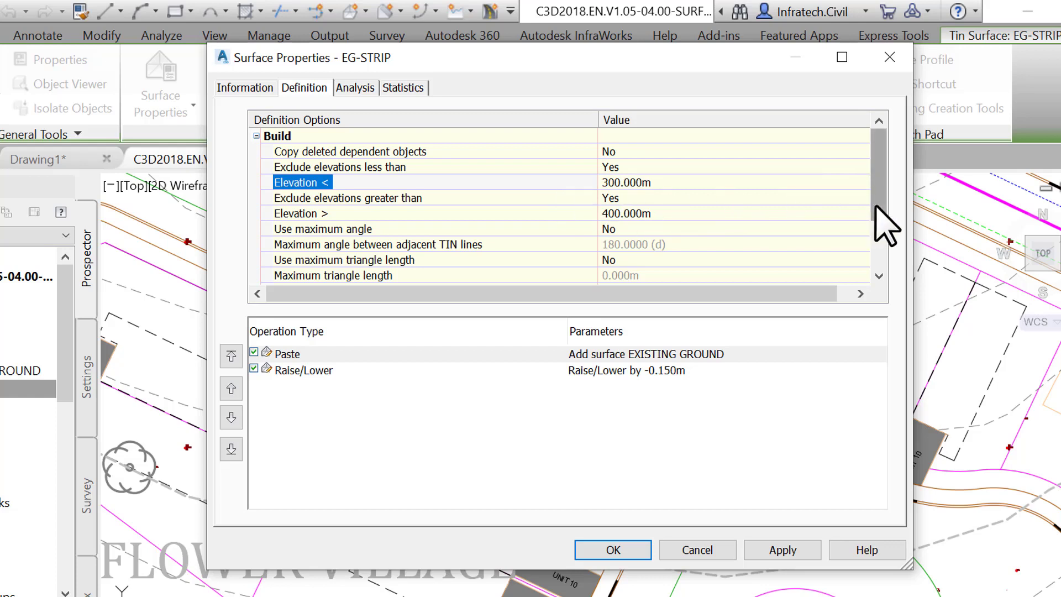
pyautogui.moveTo(876, 210); pyautogui.dragTo(880, 254)
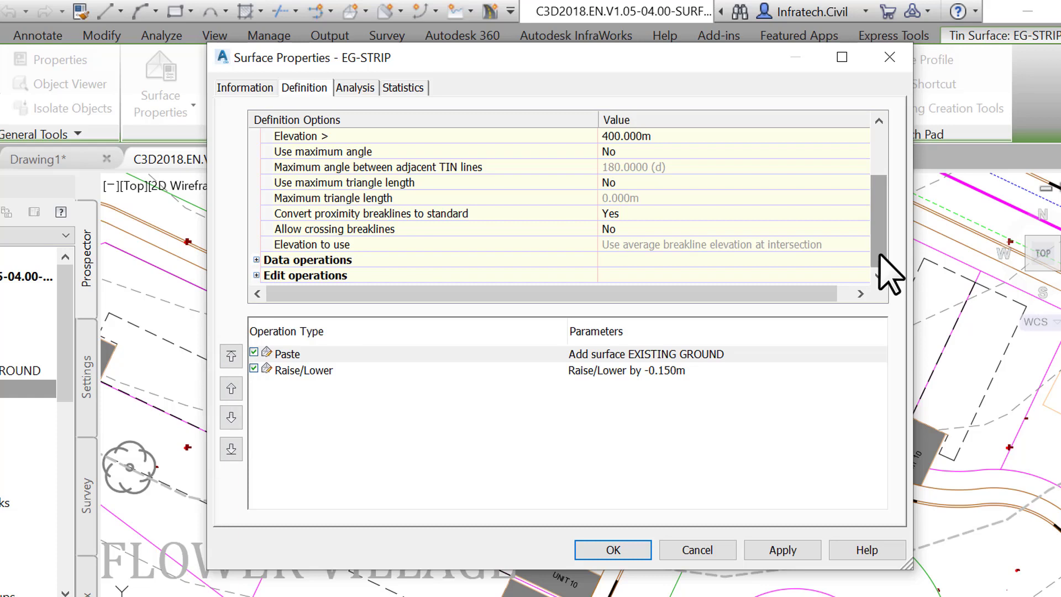
# Select the -0.150m Raise/Lower row in the Operation Type list
pyautogui.click(659, 371)
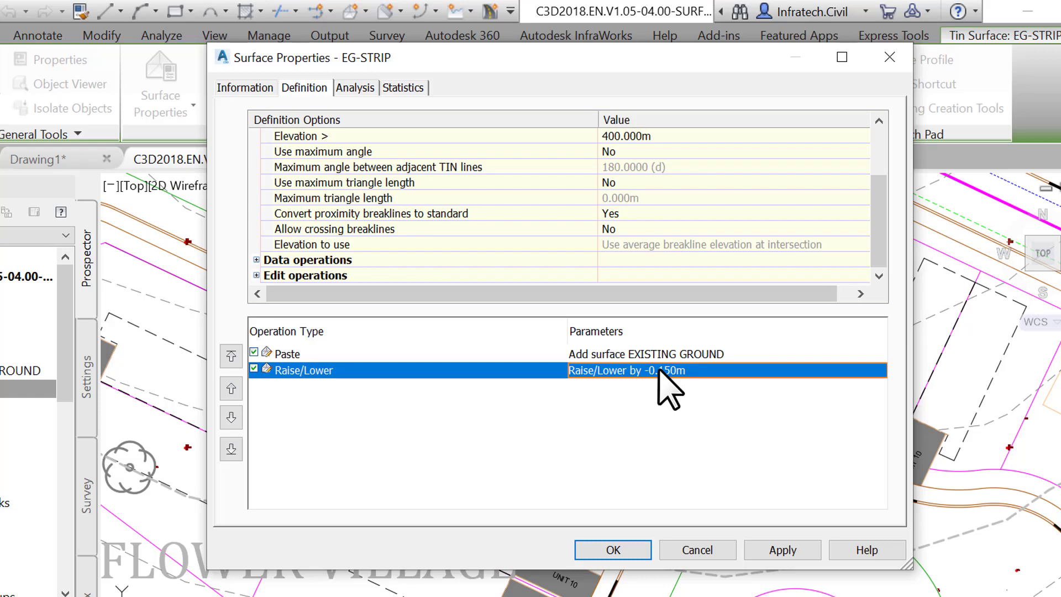
pyautogui.click(416, 88)
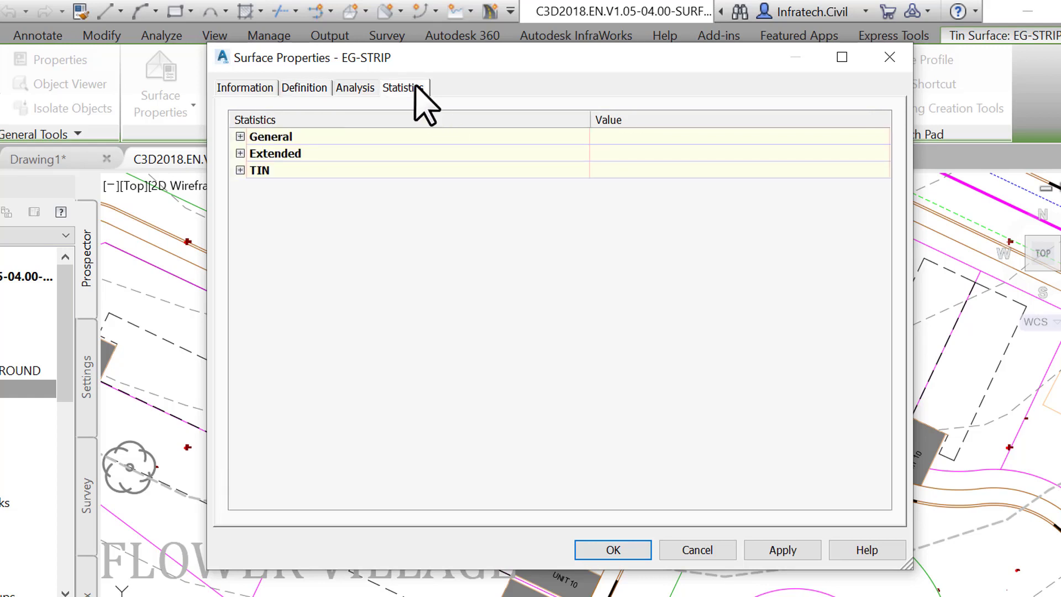
pyautogui.click(240, 136)
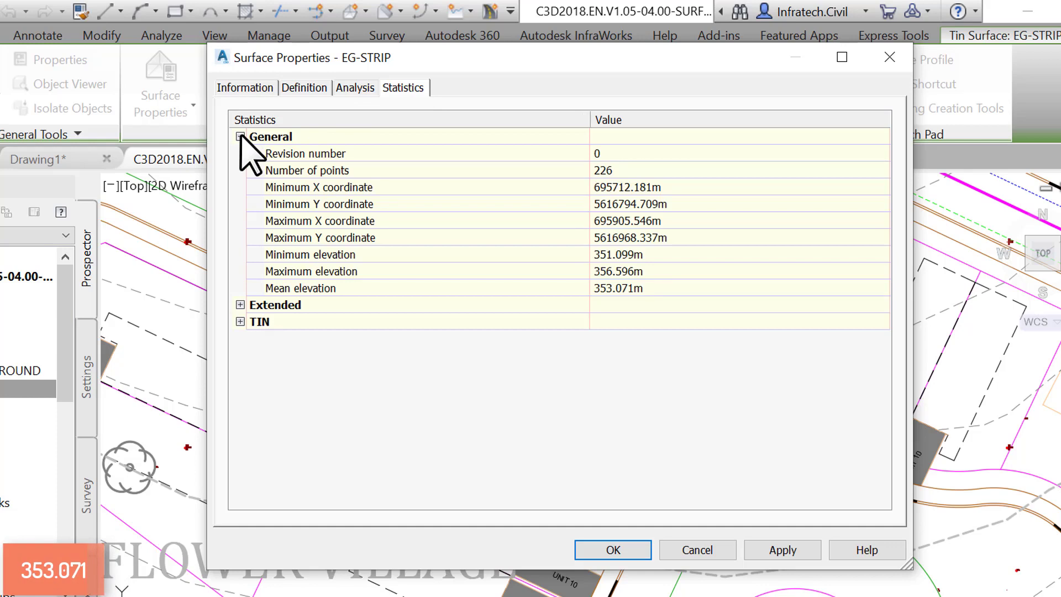
pyautogui.click(292, 87)
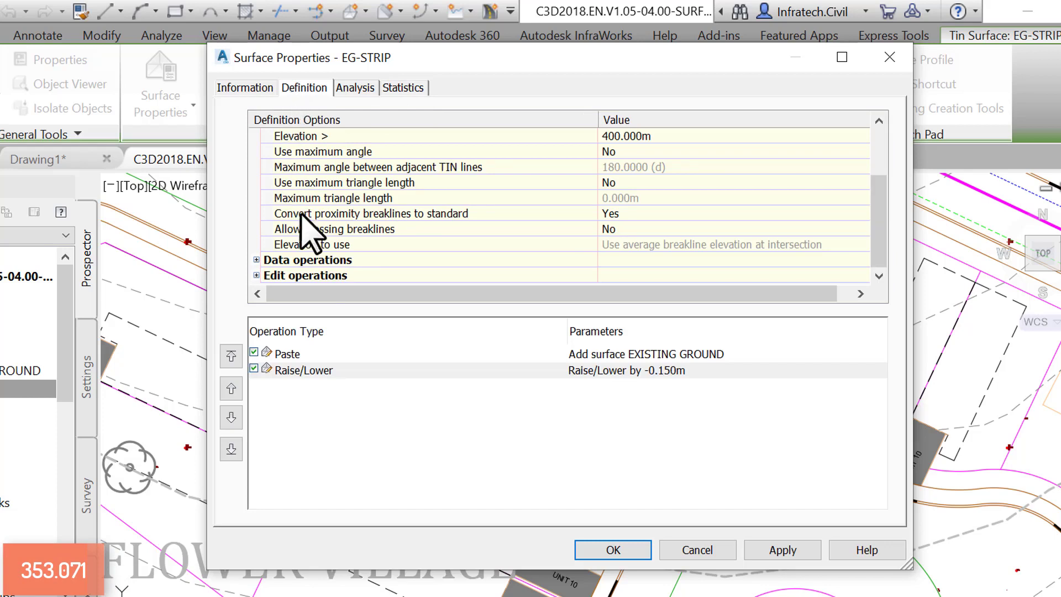
# Move the -0.150m Raise/Lower operation above the EXISTING GROUND Paste
pyautogui.click(311, 372)
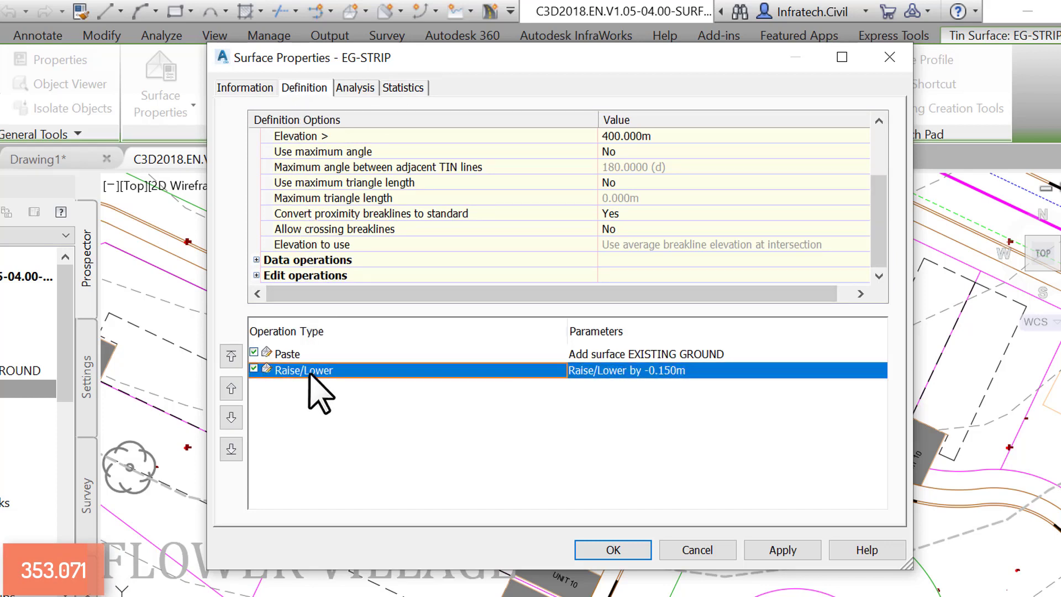
pyautogui.click(231, 389)
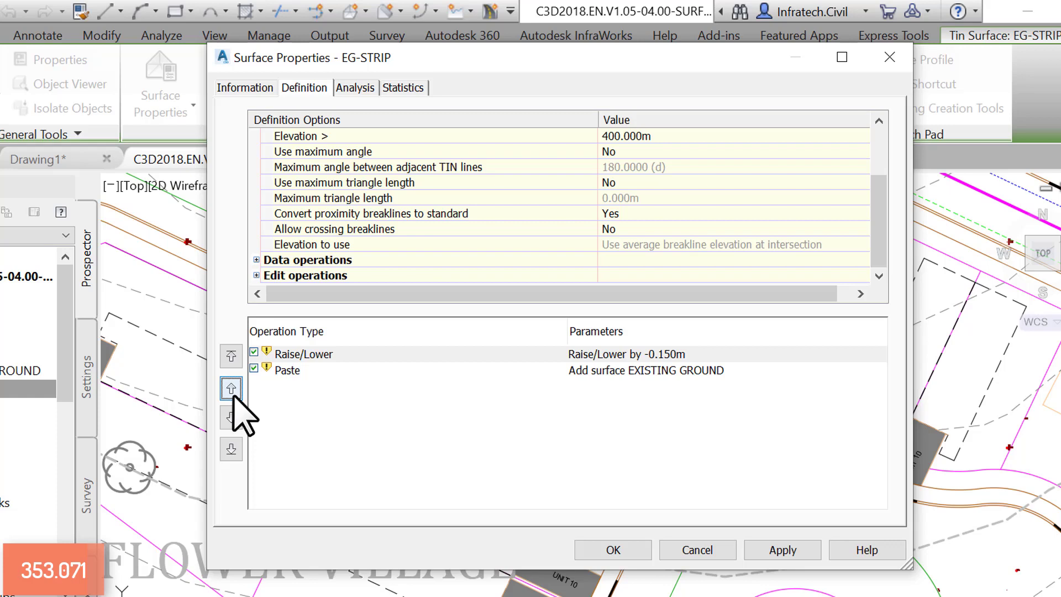
# Accept the changes marking EG-STRIP out-of-date instead of rebuilding, then select it in Prospector
pyautogui.click(612, 550)
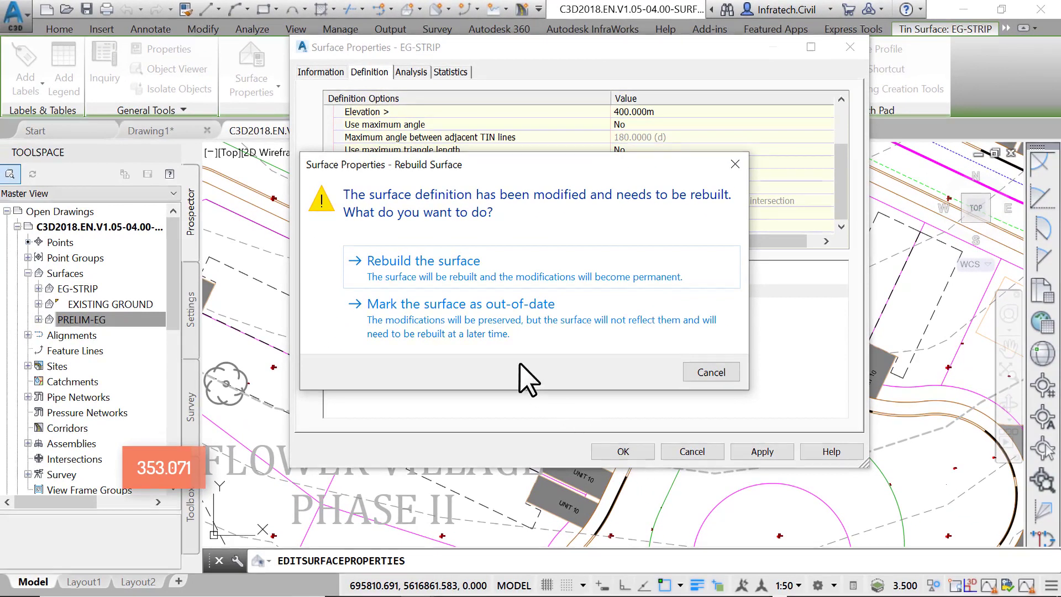
pyautogui.click(467, 324)
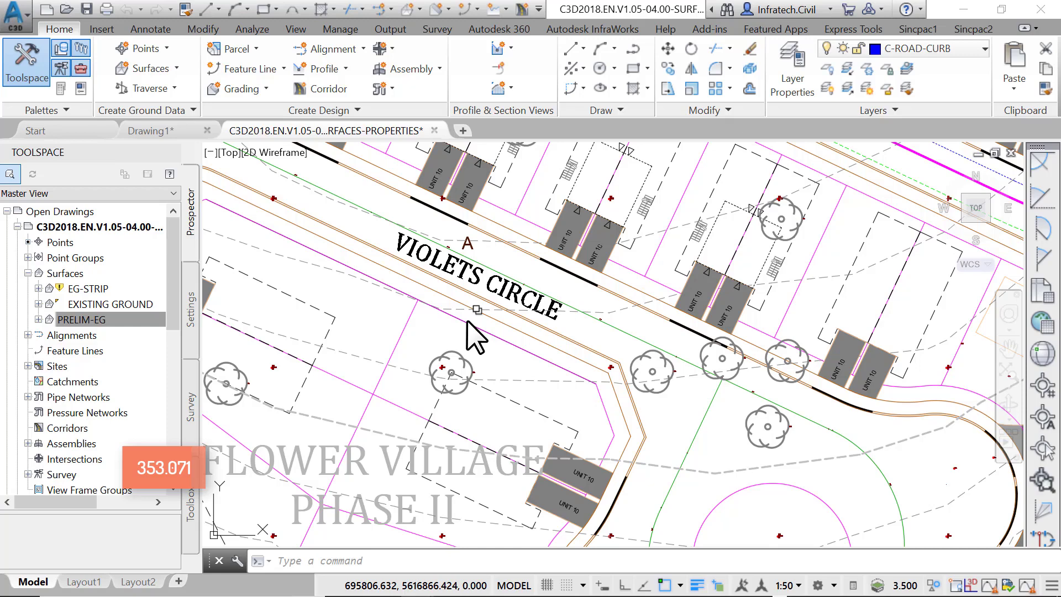
pyautogui.click(91, 288)
# Rebuild EG-STRIP from its Prospector right-click menu
pyautogui.rightClick(97, 303)
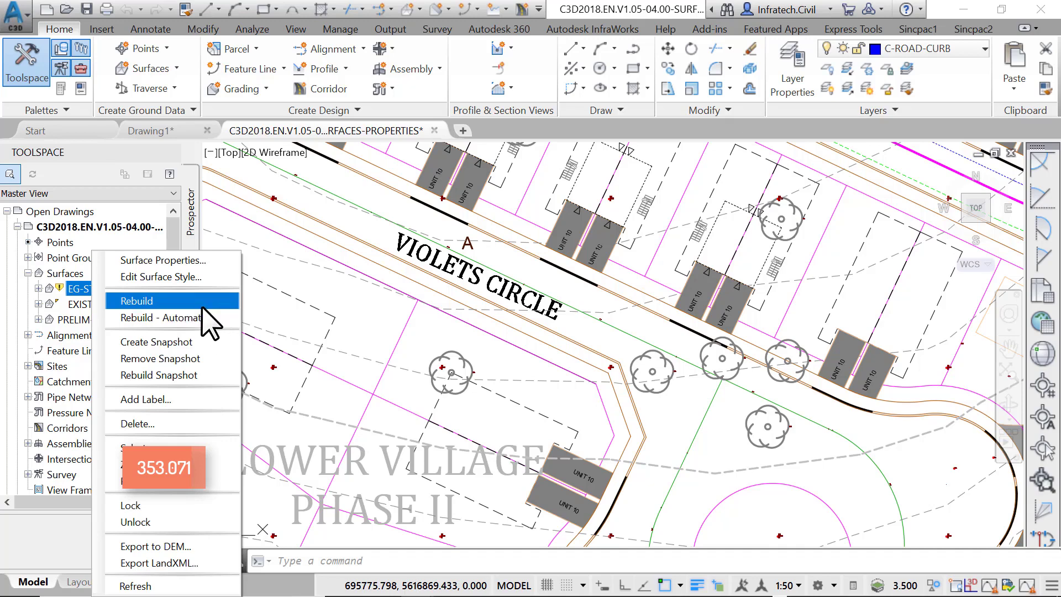
pyautogui.click(201, 304)
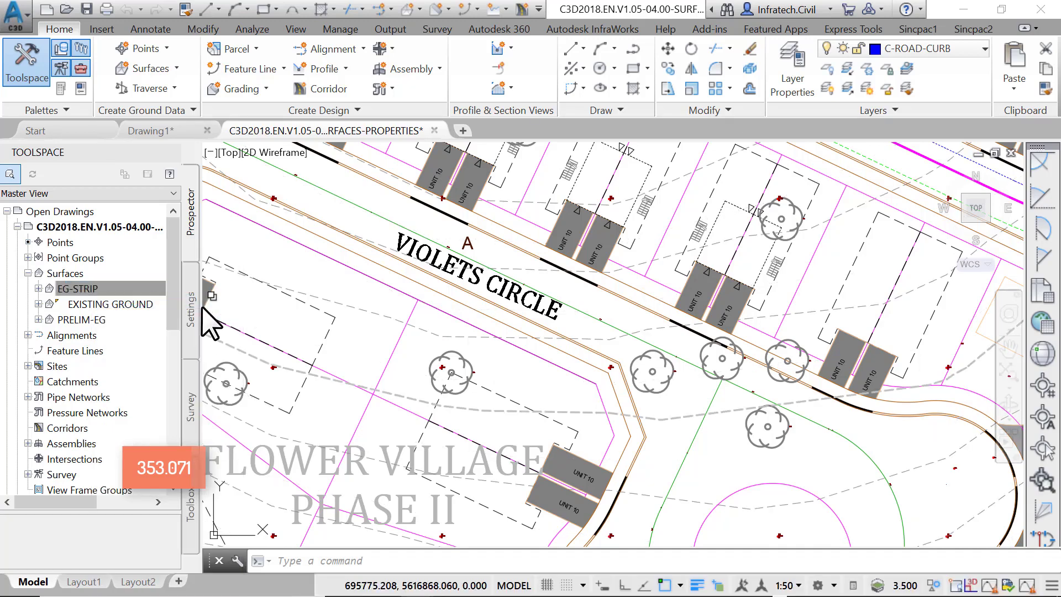
# Reopen EG-STRIP's Surface Properties and review General statistics: 226 points, 353.221m mean elevation
pyautogui.rightClick(130, 292)
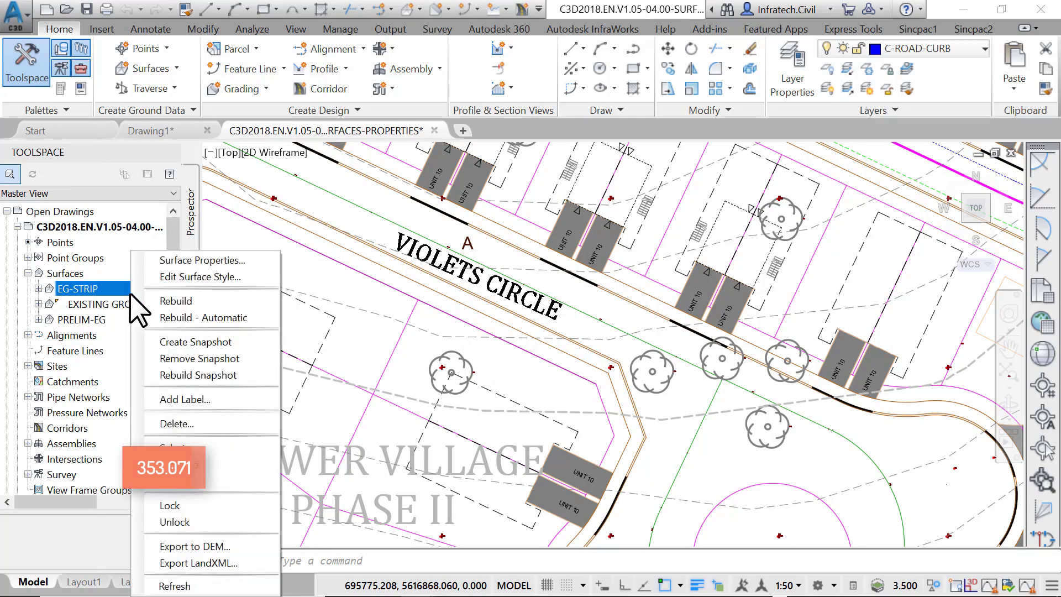
pyautogui.click(169, 260)
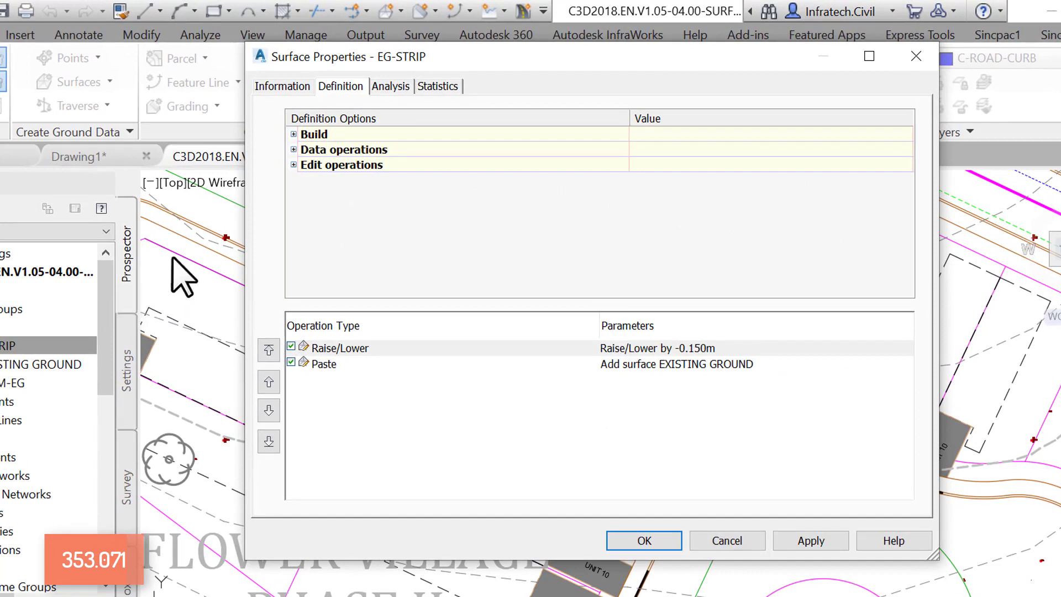
pyautogui.click(447, 87)
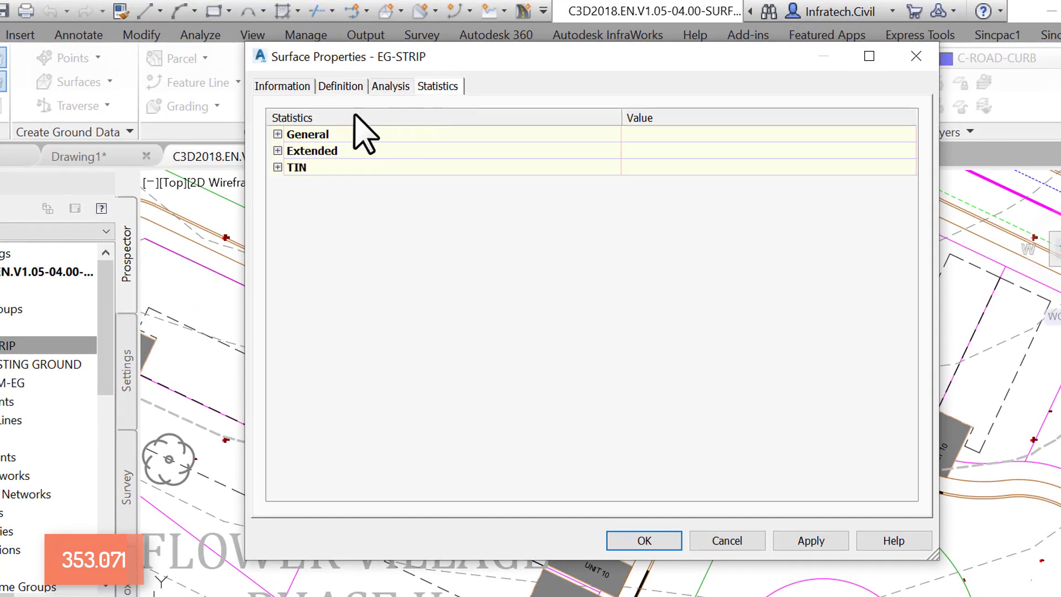
pyautogui.click(278, 134)
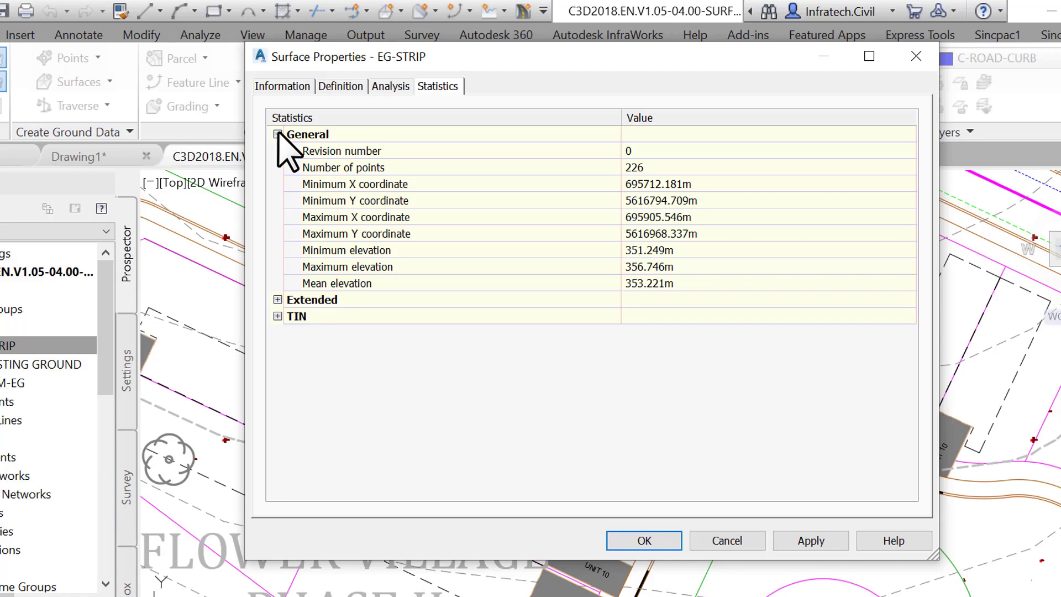
pyautogui.click(278, 134)
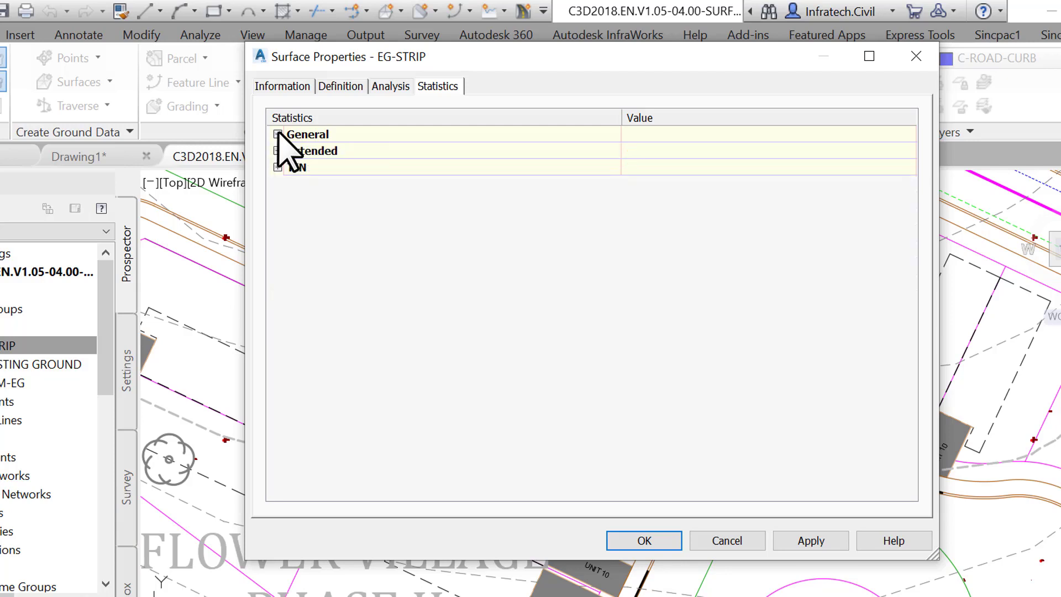
# Check the Analysis tab's analysis types, leaving Elevations with 8 ranges
pyautogui.click(353, 87)
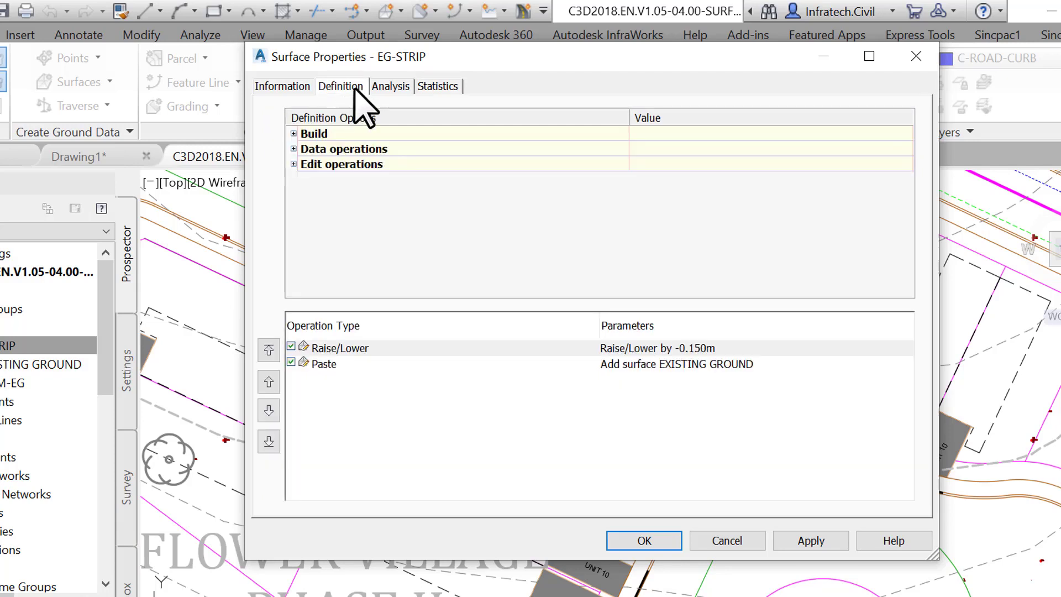
pyautogui.click(393, 88)
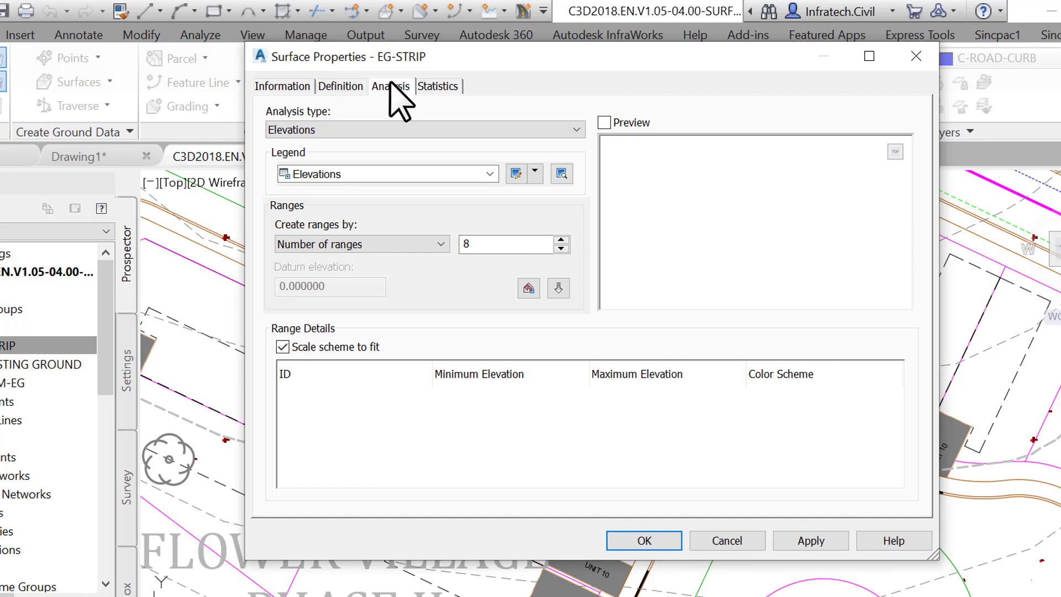
pyautogui.click(562, 130)
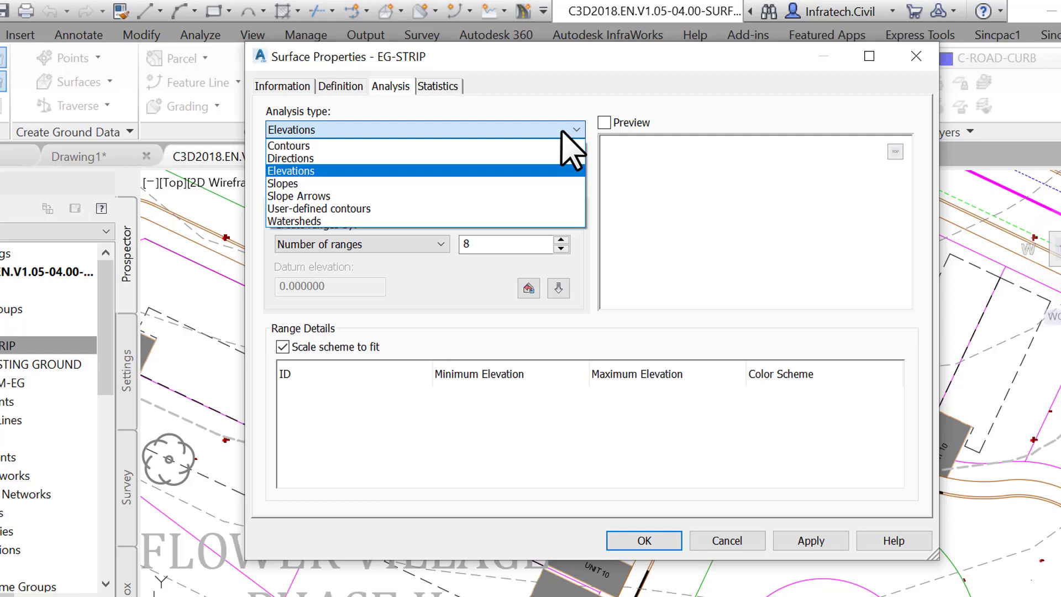
pyautogui.click(464, 95)
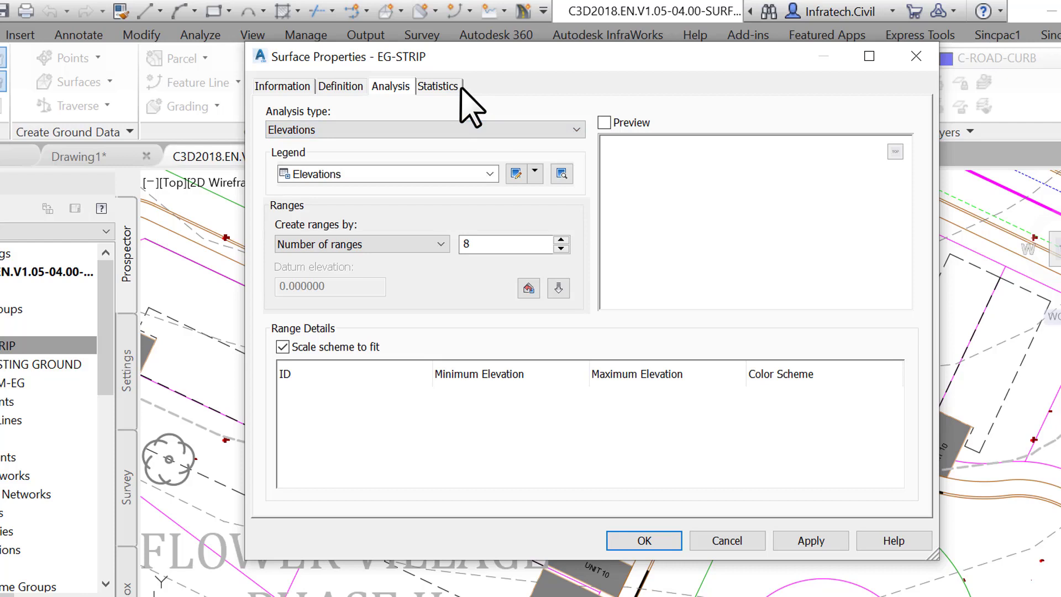
# Expand General and Extended statistics to show 21366.12 sq.m 2D area and 4.10% mean slope
pyautogui.click(459, 89)
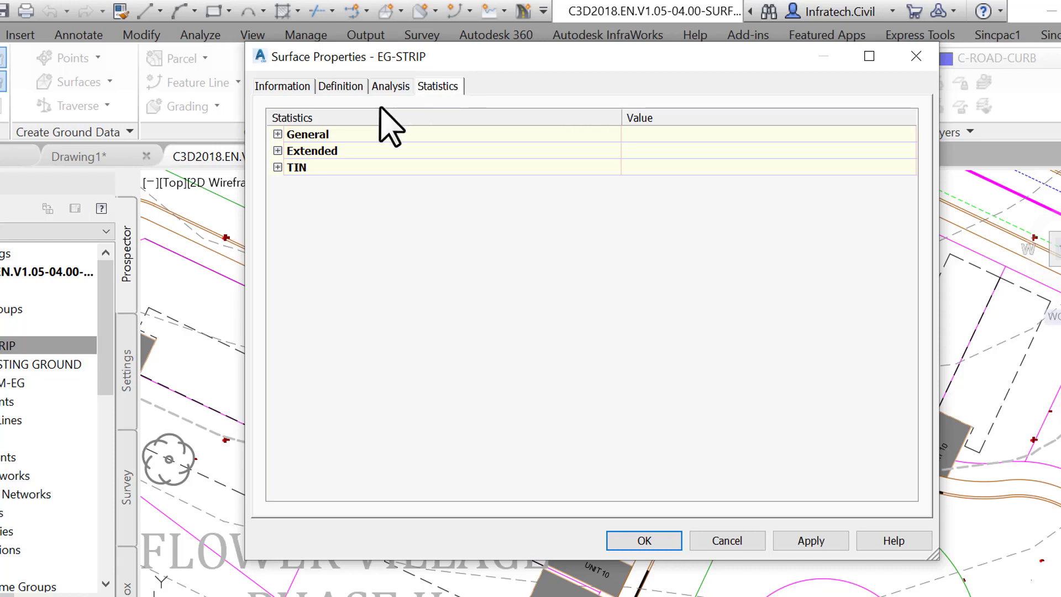
pyautogui.click(278, 134)
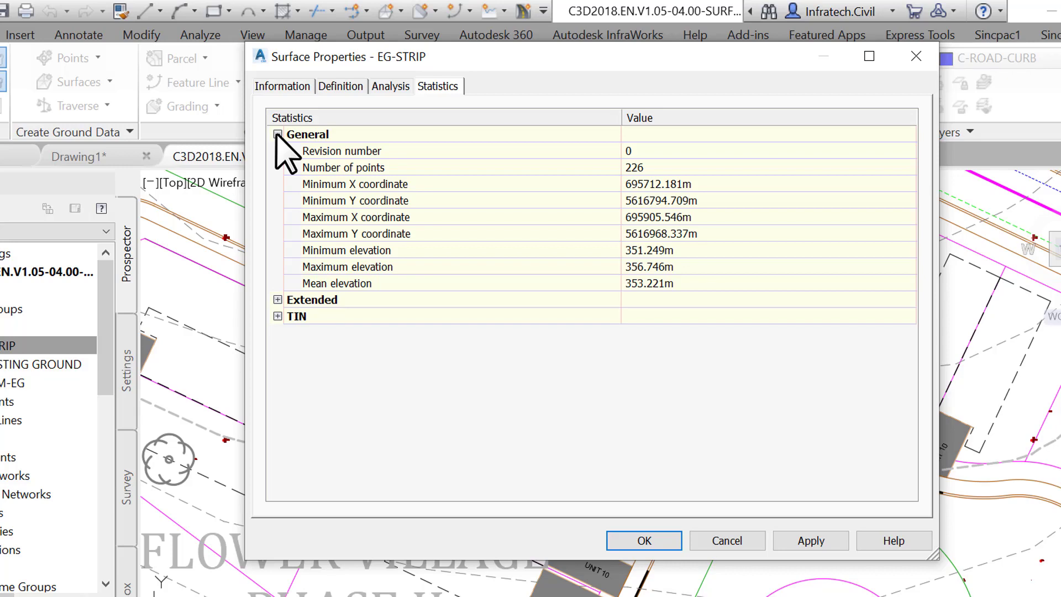
pyautogui.click(277, 299)
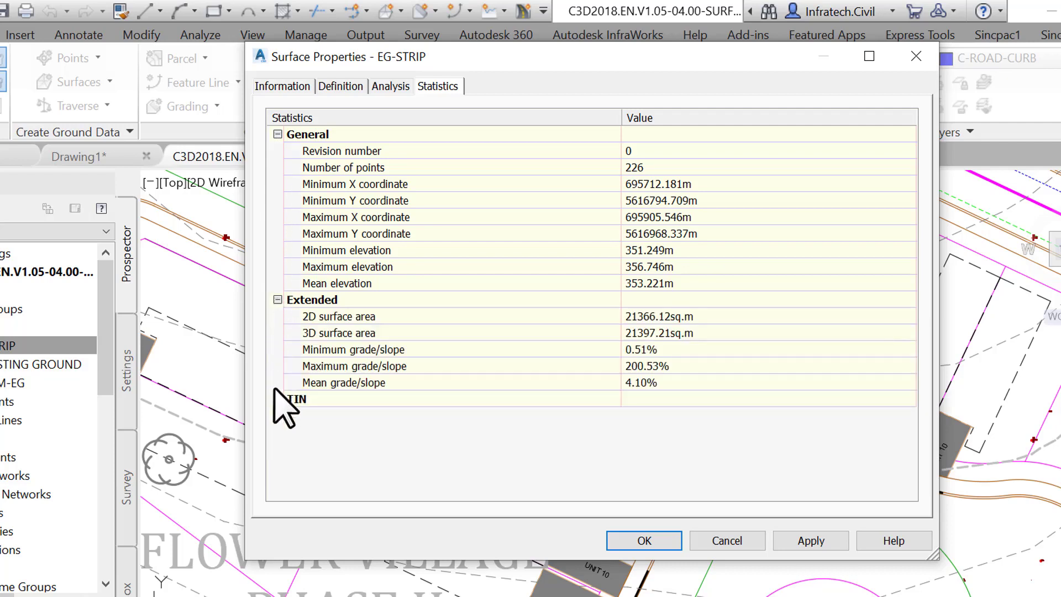